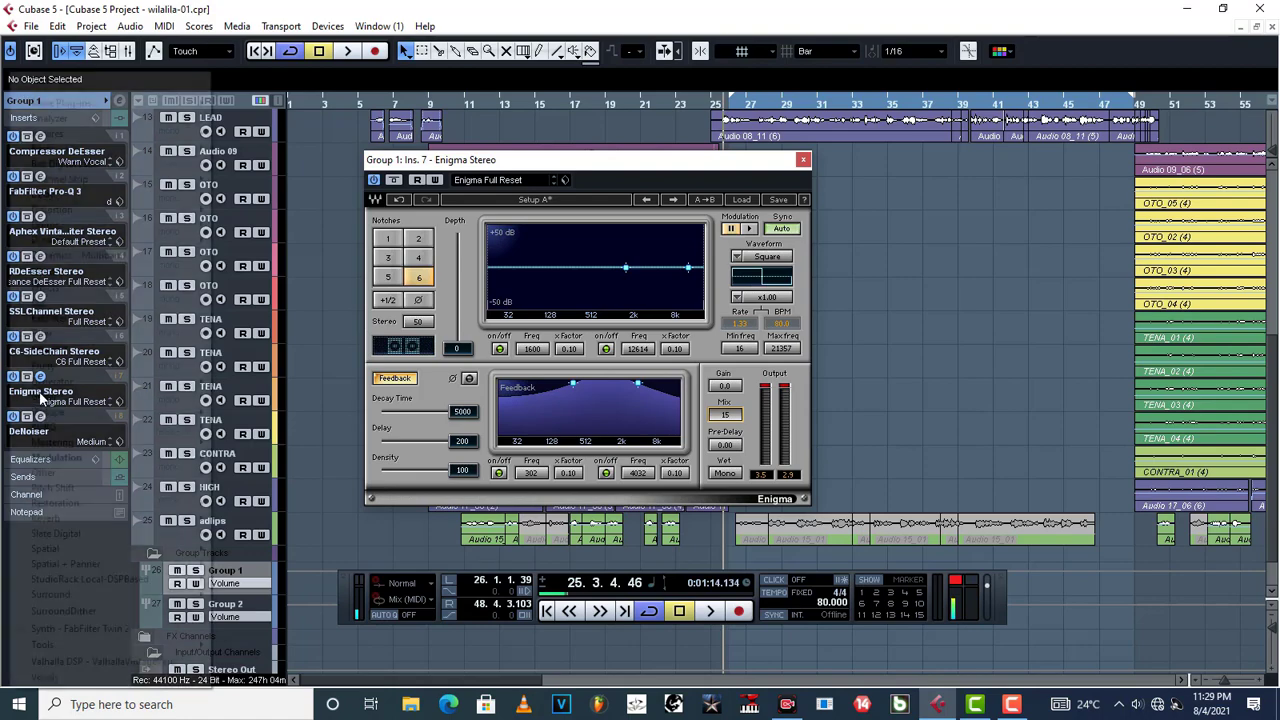
# Move the Group 1 Enigma Stereo window away from its current spot and switch its preset to Gershin Trill Purr FX.
pyautogui.moveTo(85, 463)
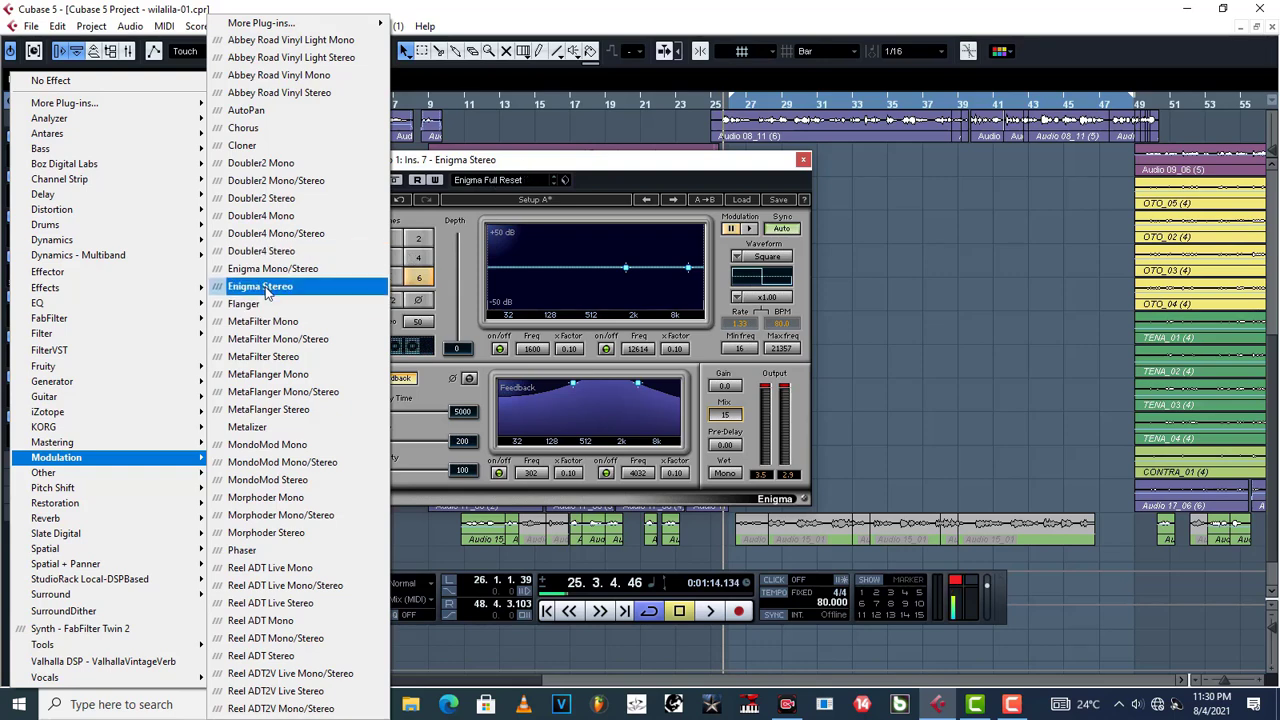
pyautogui.click(568, 175)
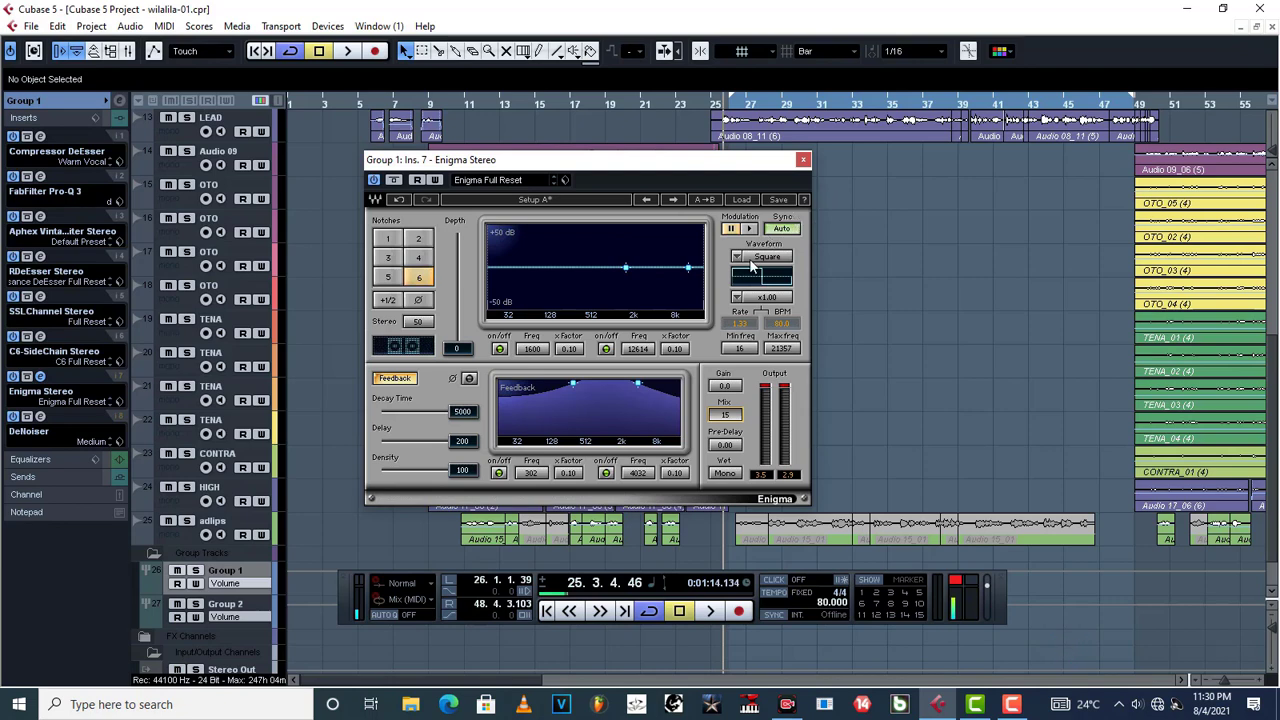
pyautogui.moveTo(698, 164); pyautogui.dragTo(634, 136)
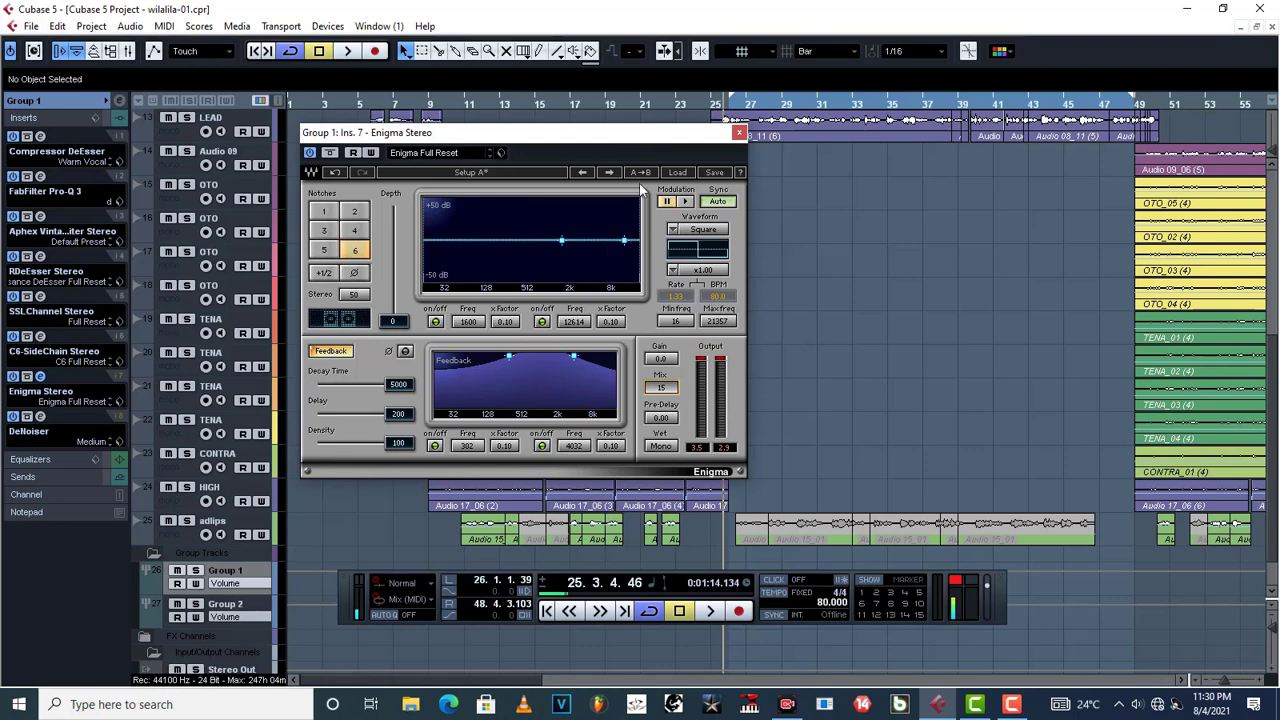
pyautogui.click(609, 172)
pyautogui.click(582, 172)
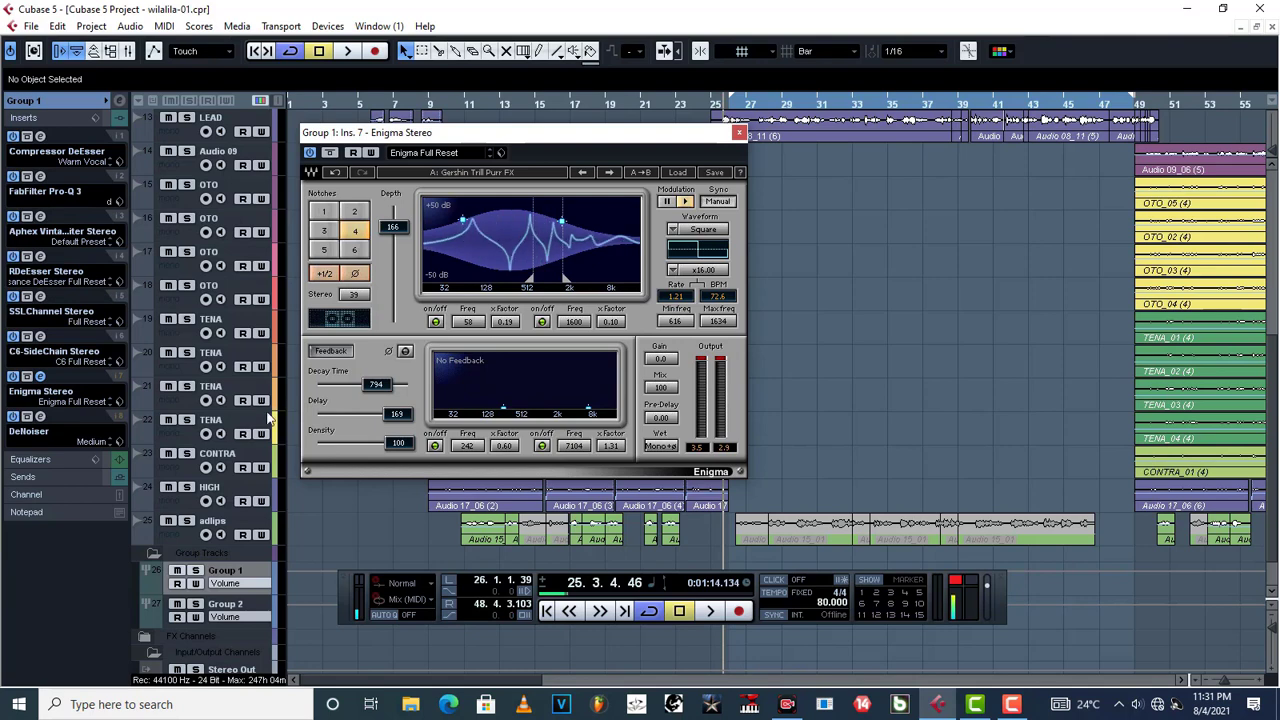
# Solo the Group 1 track and play back the looped section to audition the Gershin Trill Purr FX preset.
pyautogui.click(196, 571)
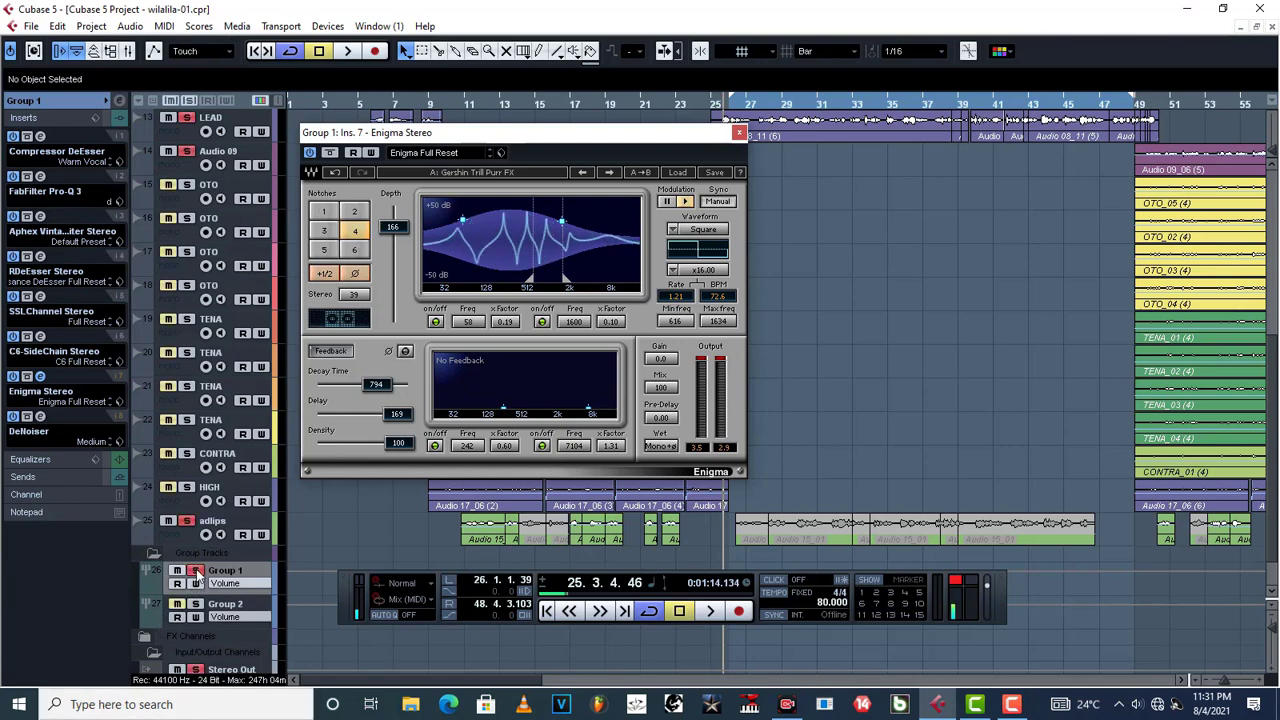
pyautogui.press('space')
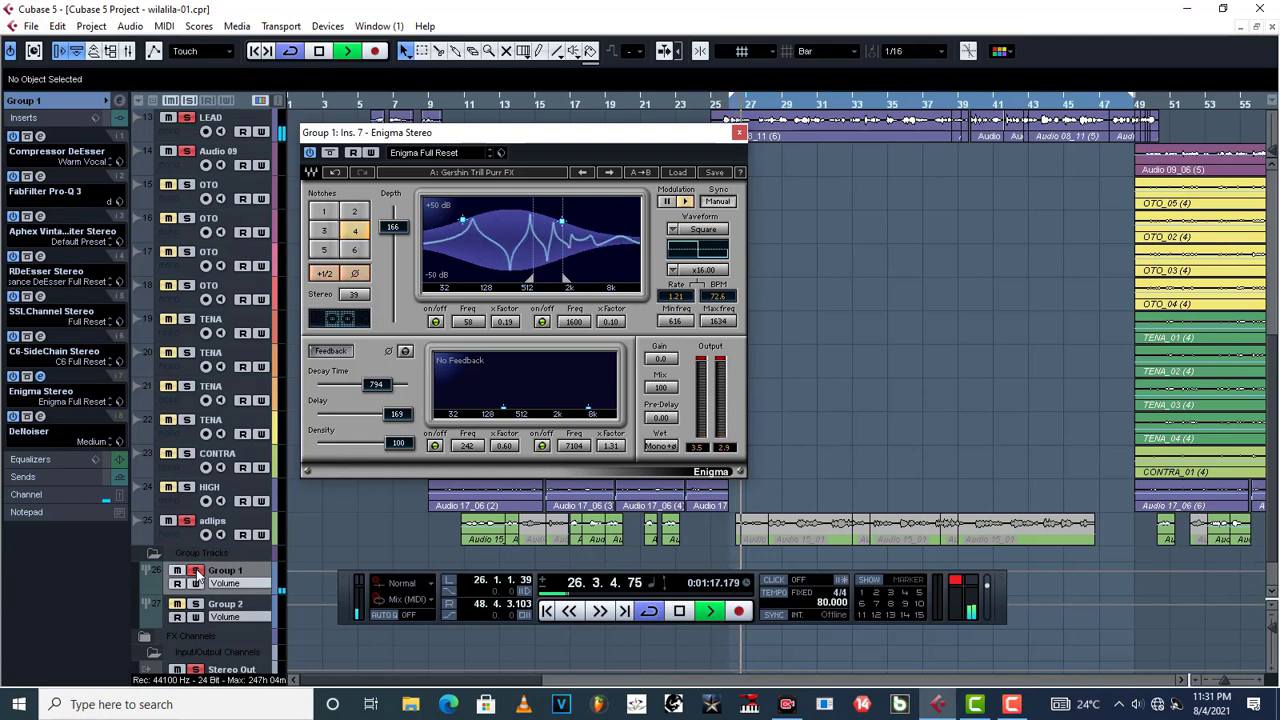
pyautogui.press('space')
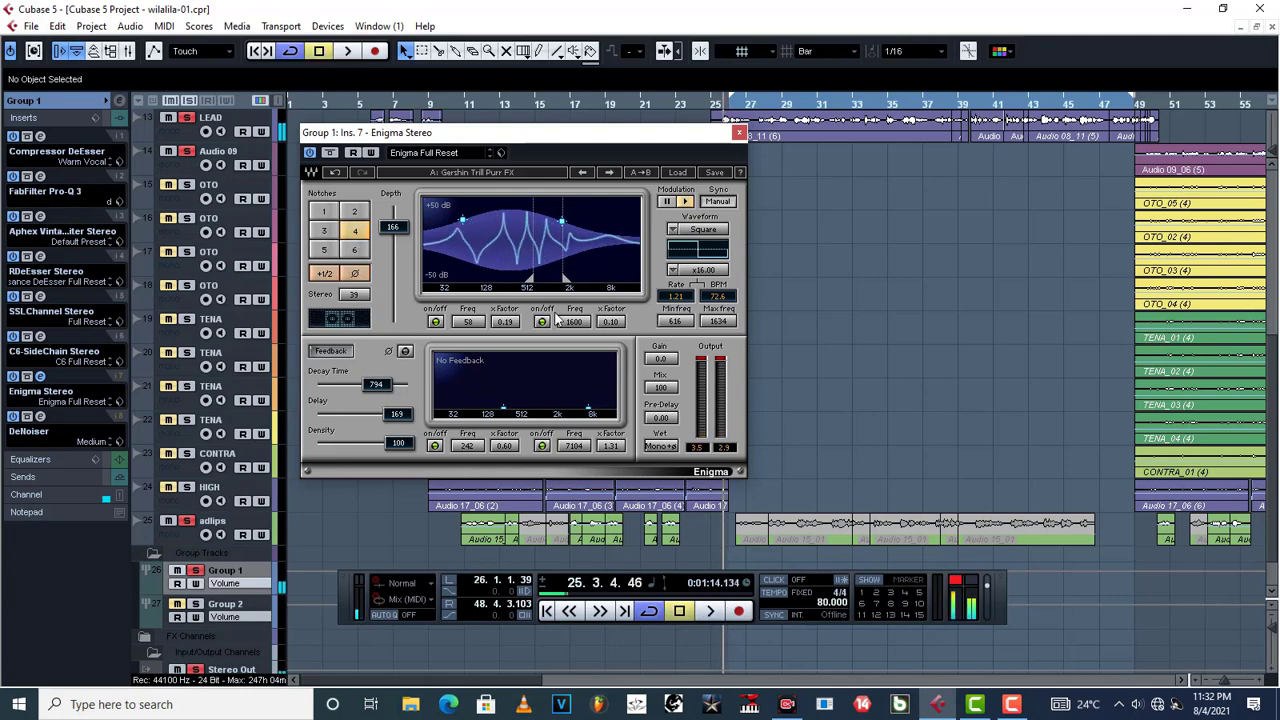
# Apply the saved preset A to the Enigma Stereo plug-in and close the preset browser.
pyautogui.click(503, 155)
pyautogui.click(545, 163)
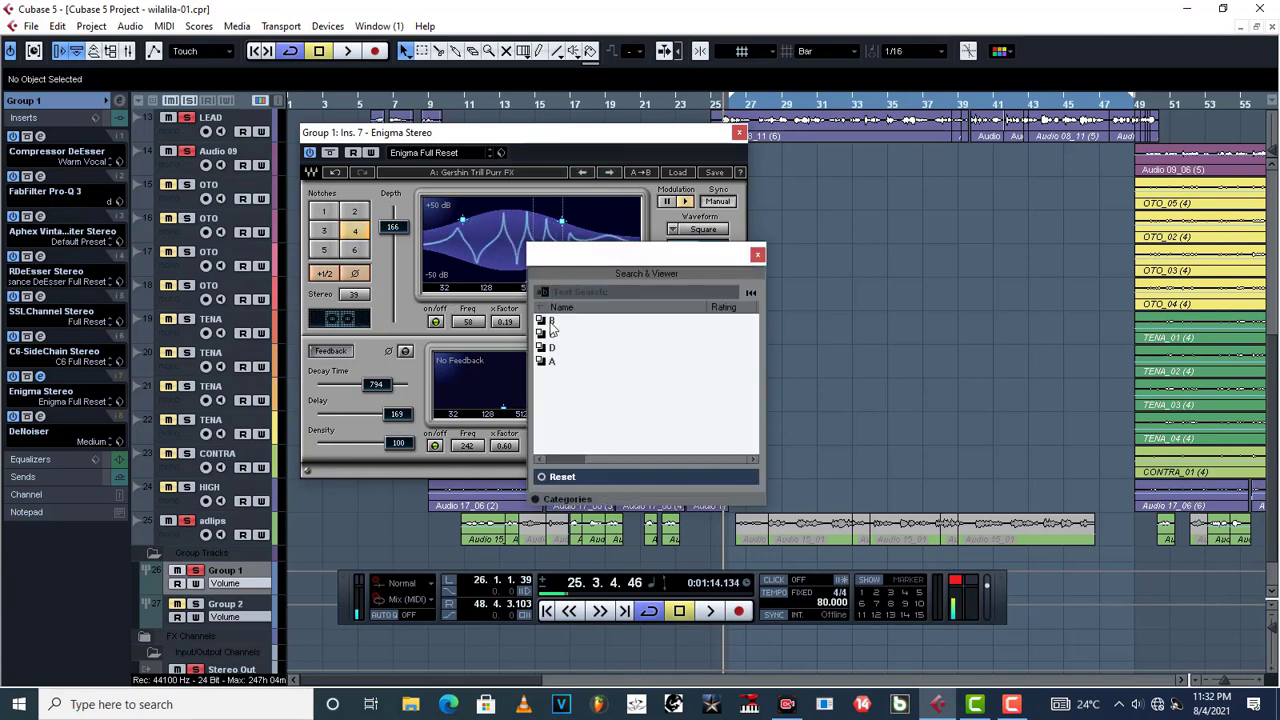
pyautogui.click(551, 362)
pyautogui.click(757, 254)
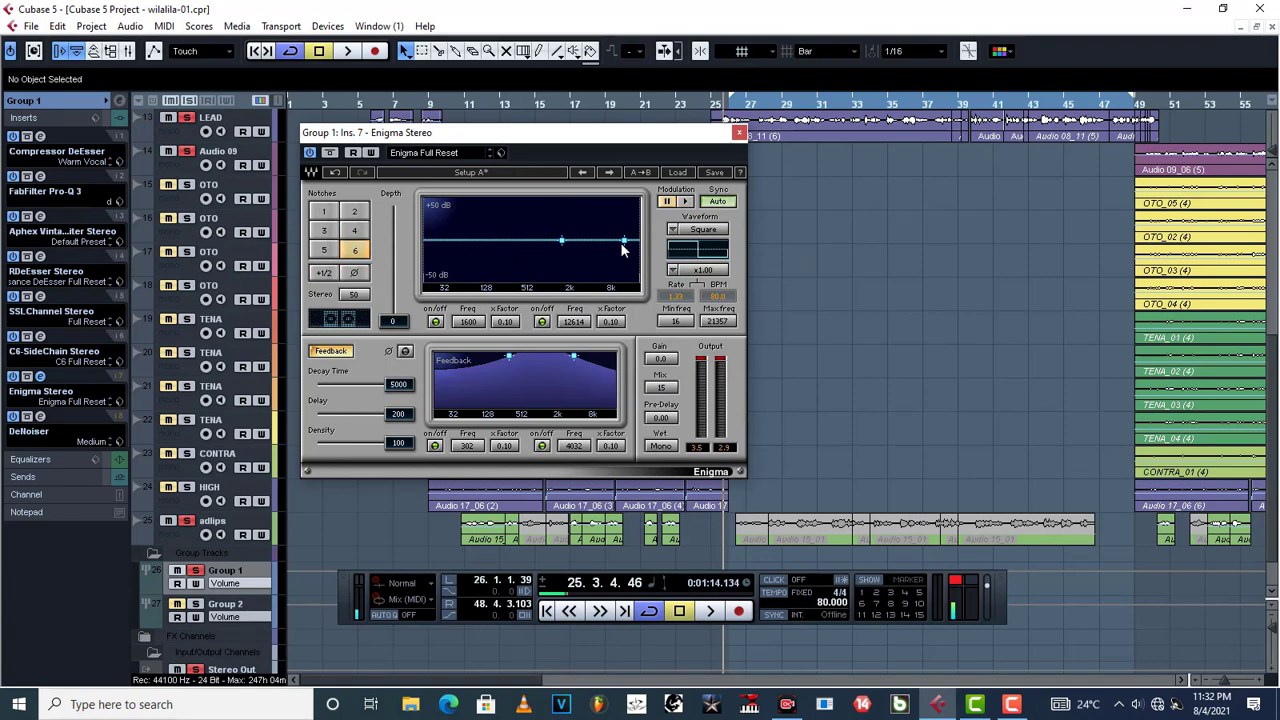
# Cycle Enigma's modulation waveform through its available shapes, including Saw-Down, and return it to Square.
pyautogui.click(706, 231)
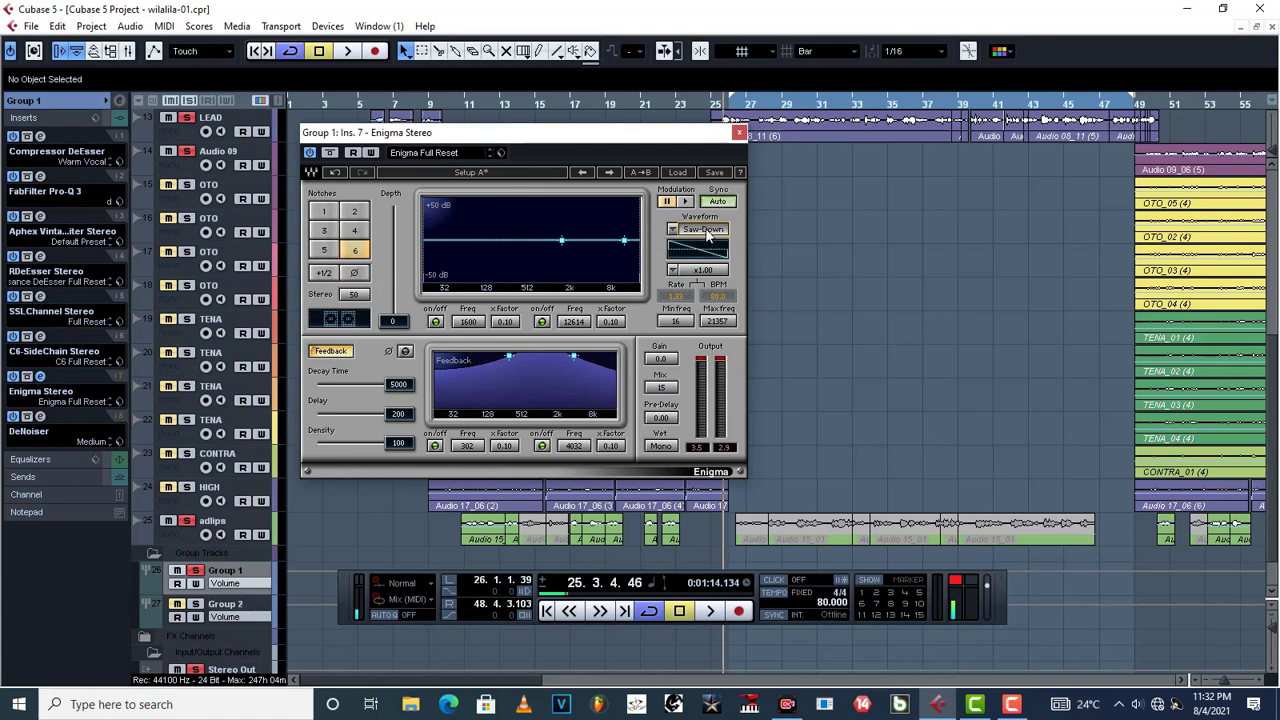
pyautogui.click(706, 231)
pyautogui.click(707, 232)
pyautogui.click(708, 232)
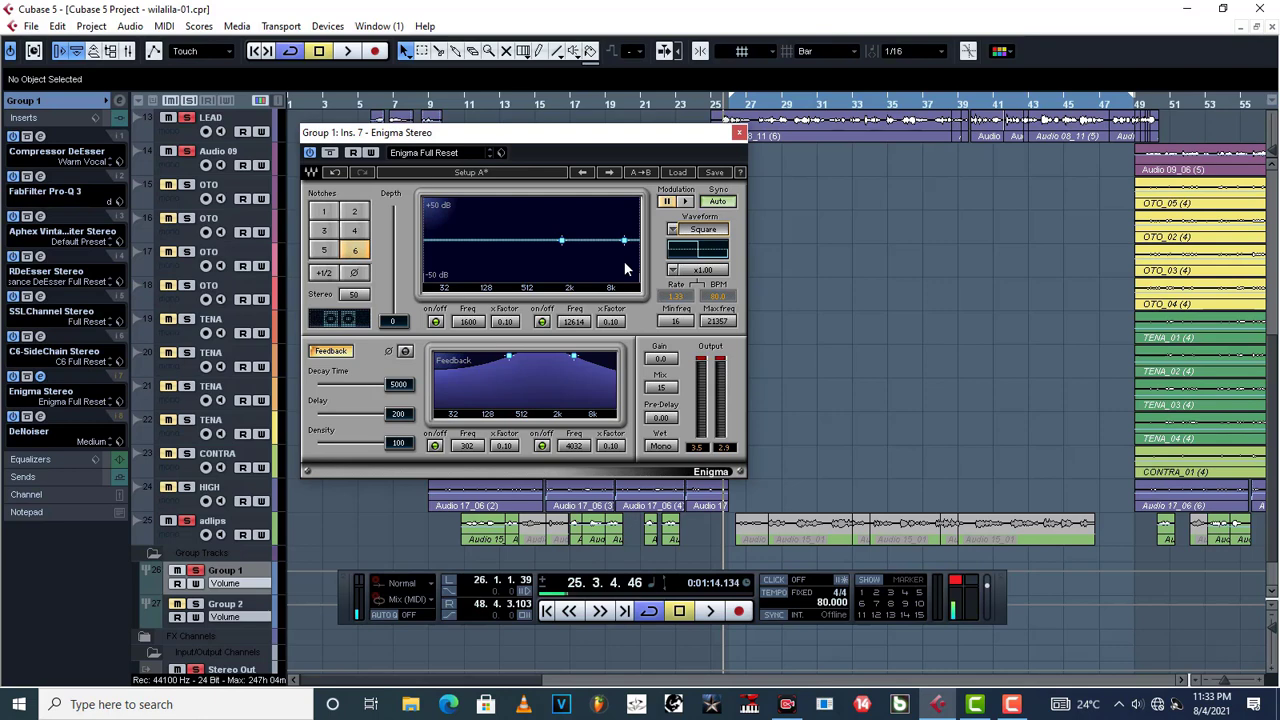
# Play back the soloed Group 1 vocals several times to hear the Enigma settings, stopping after each pass.
pyautogui.press('space')
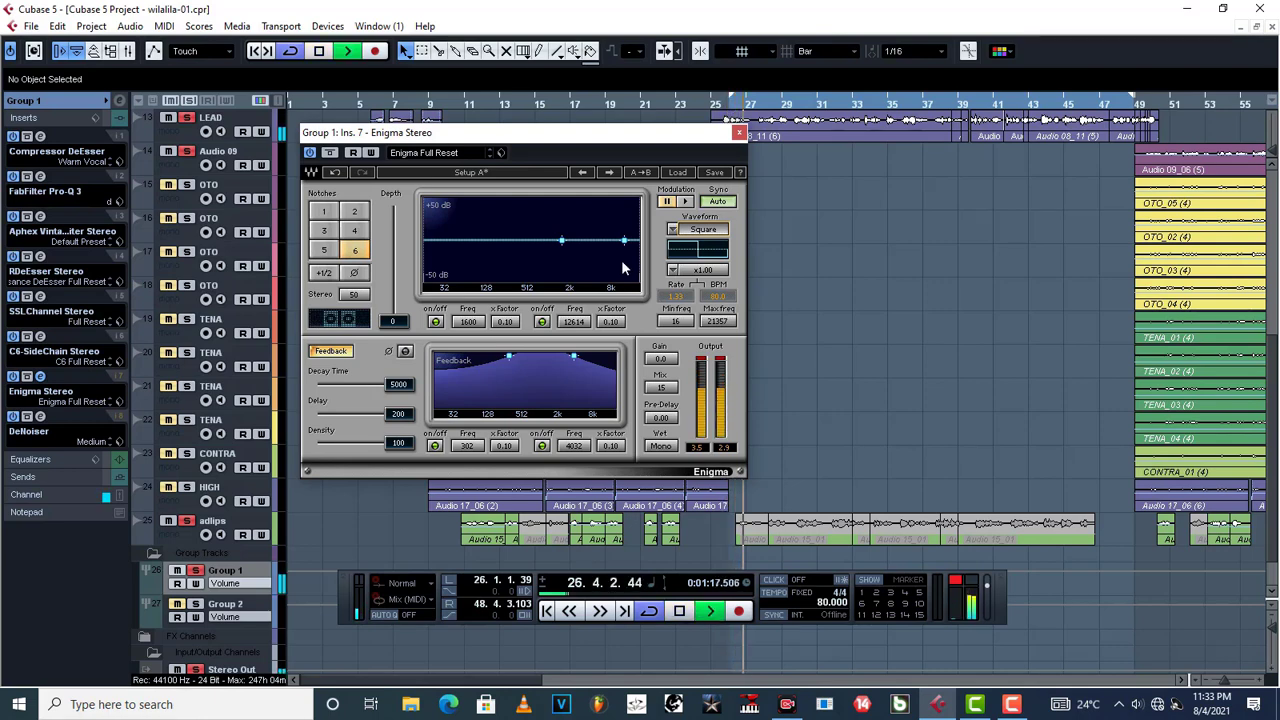
pyautogui.press('space')
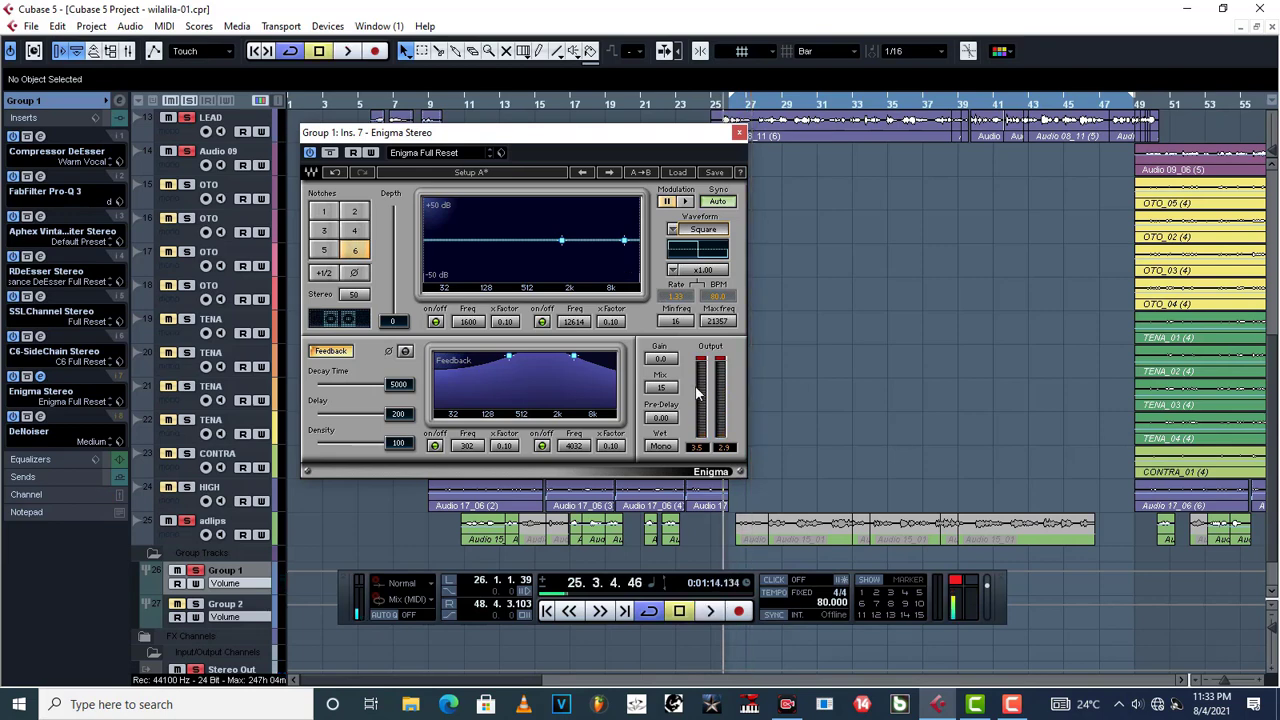
pyautogui.press('space')
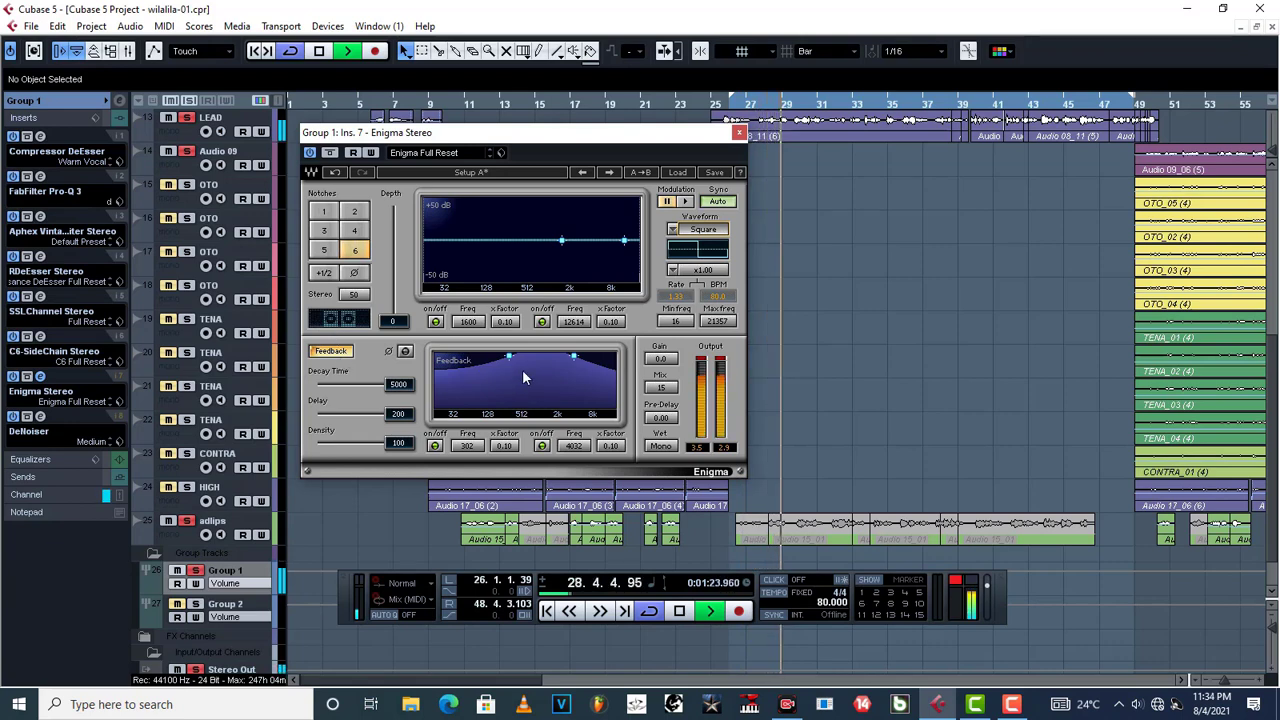
pyautogui.press('space')
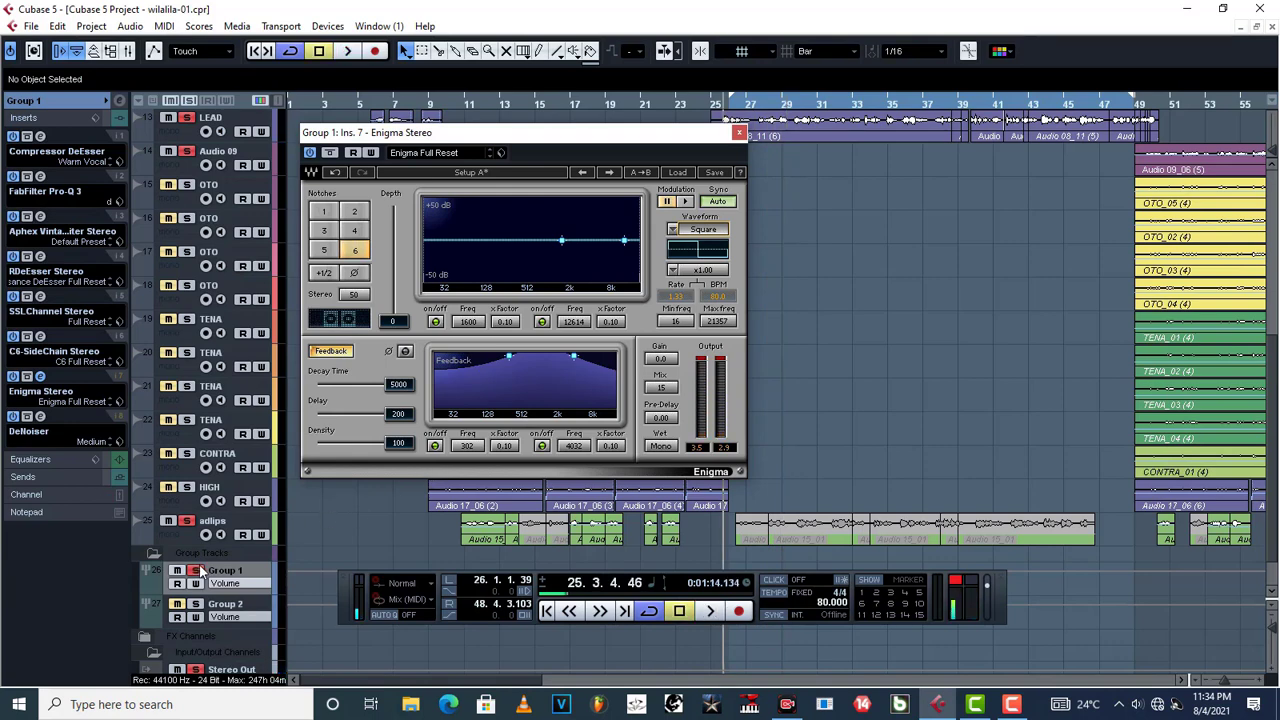
pyautogui.press('space')
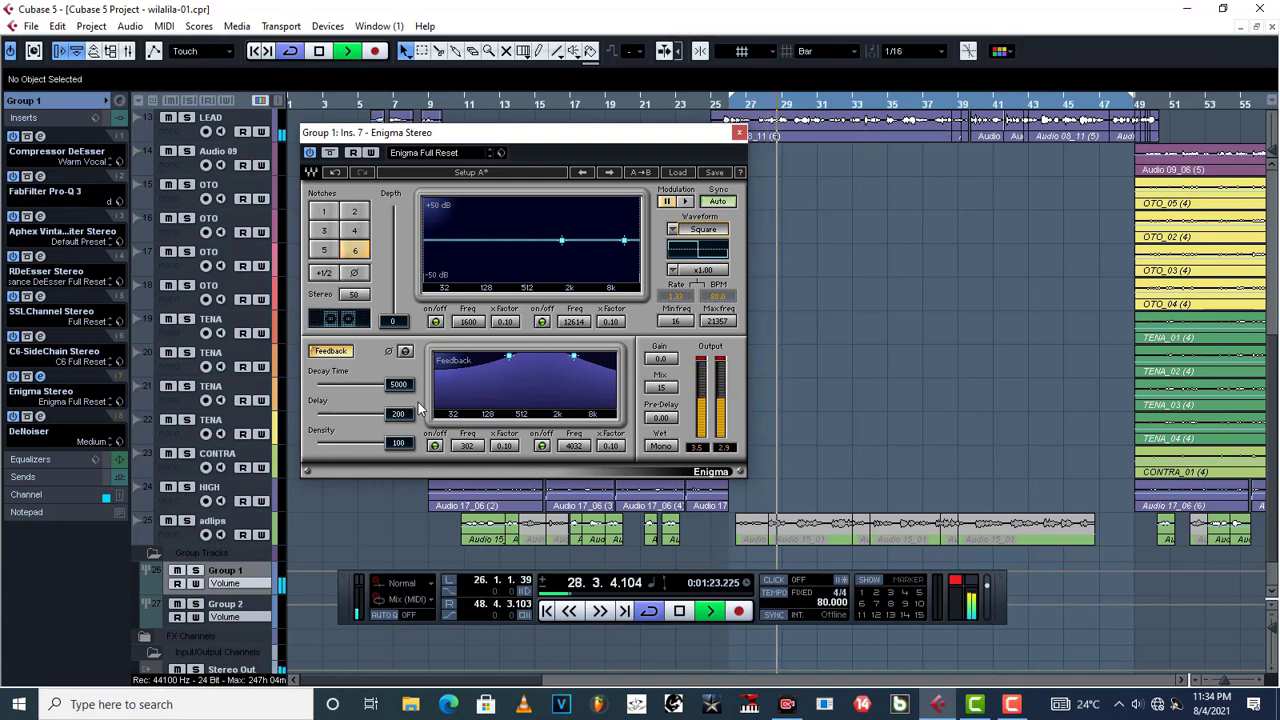
pyautogui.press('space')
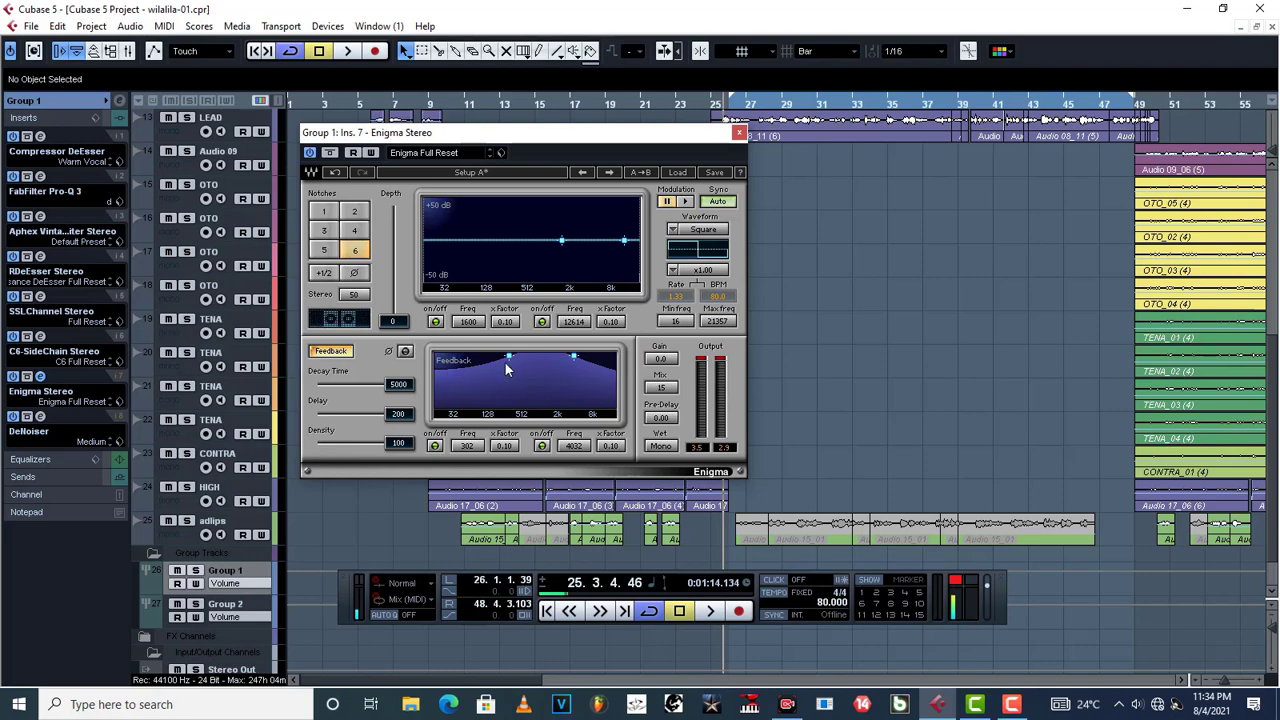
# Adjust the feedback filter's first band to about 201 Hz and its second band to about 4169 Hz.
pyautogui.moveTo(510, 358)
pyautogui.mouseDown()
pyautogui.moveTo(436, 357)
pyautogui.moveTo(520, 357)
pyautogui.moveTo(490, 357)
pyautogui.moveTo(506, 358)
pyautogui.mouseUp()
pyautogui.moveTo(509, 354); pyautogui.dragTo(575, 357)
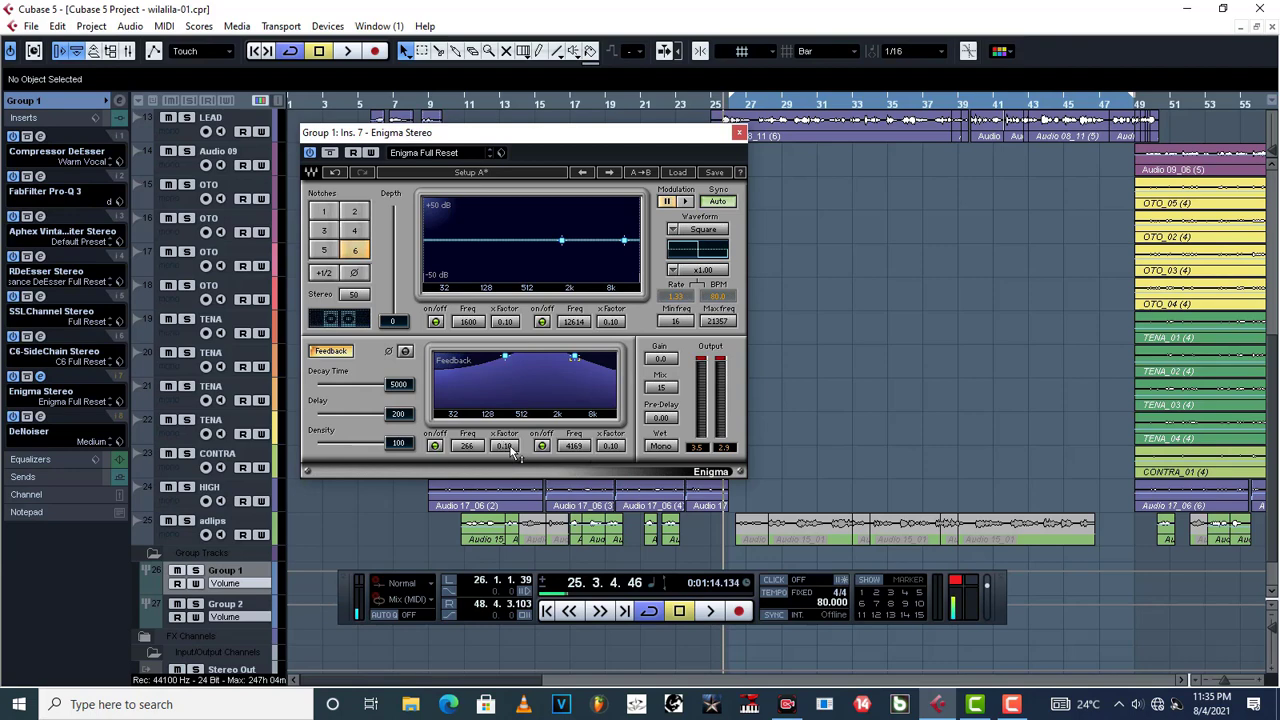
pyautogui.moveTo(505, 357); pyautogui.dragTo(499, 357)
# Shift the notch filter's two bands to about 1331 Hz and 11616 Hz and raise the notch depth to 92.
pyautogui.moveTo(624, 241); pyautogui.dragTo(621, 241)
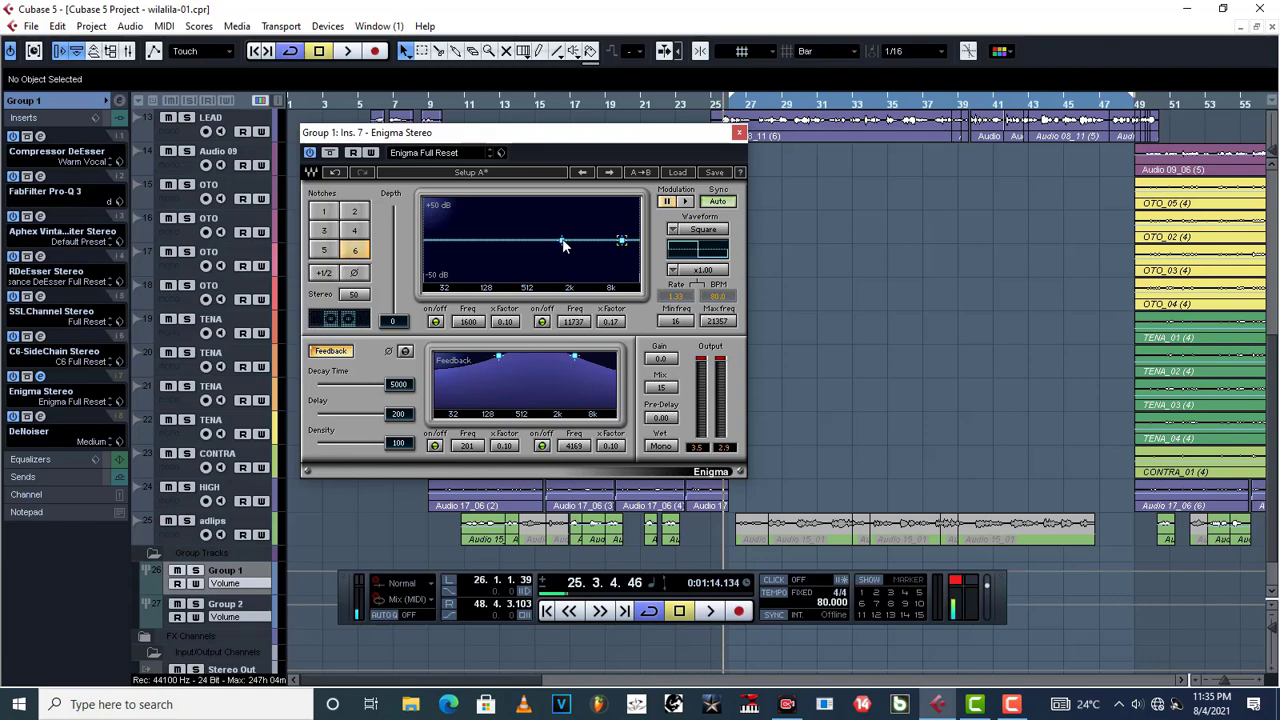
pyautogui.moveTo(562, 244); pyautogui.dragTo(555, 240)
pyautogui.moveTo(622, 242); pyautogui.dragTo(618, 245)
pyautogui.moveTo(398, 321); pyautogui.dragTo(395, 269)
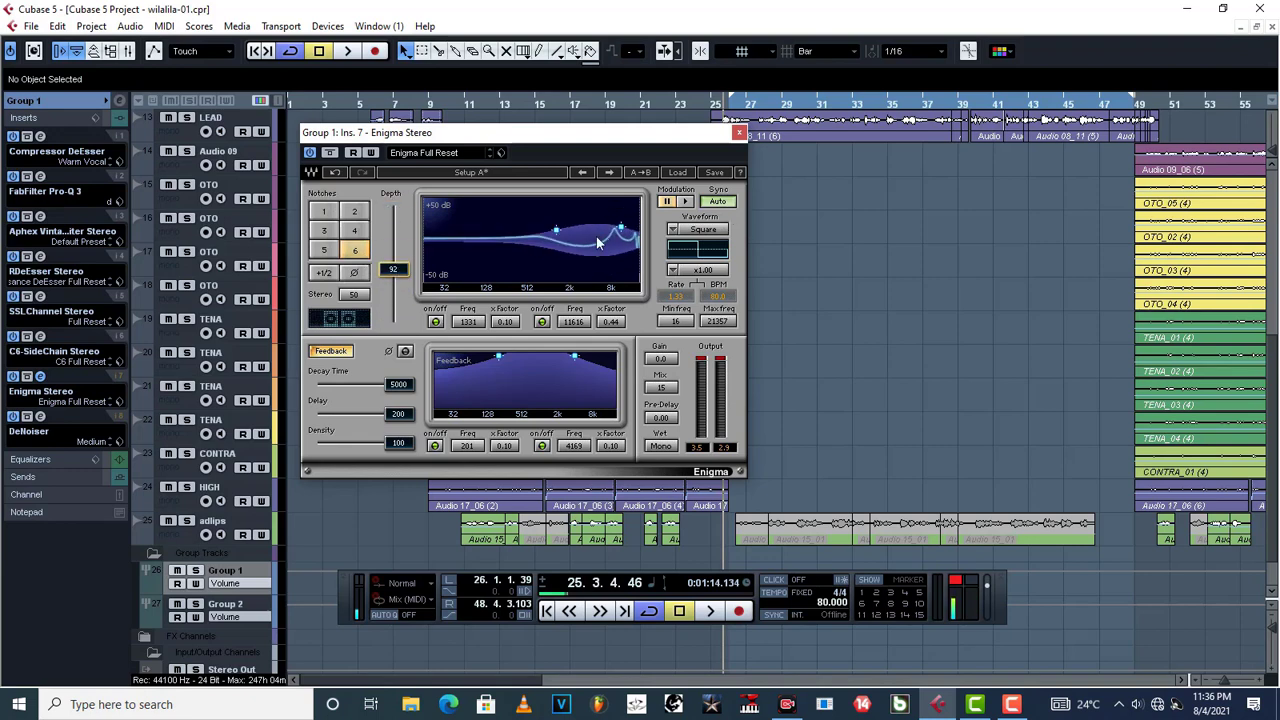
# Lower the notch filter's two bands to about 251 Hz and 1600 Hz and set the notch depth to 0.
pyautogui.moveTo(620, 232); pyautogui.dragTo(507, 230)
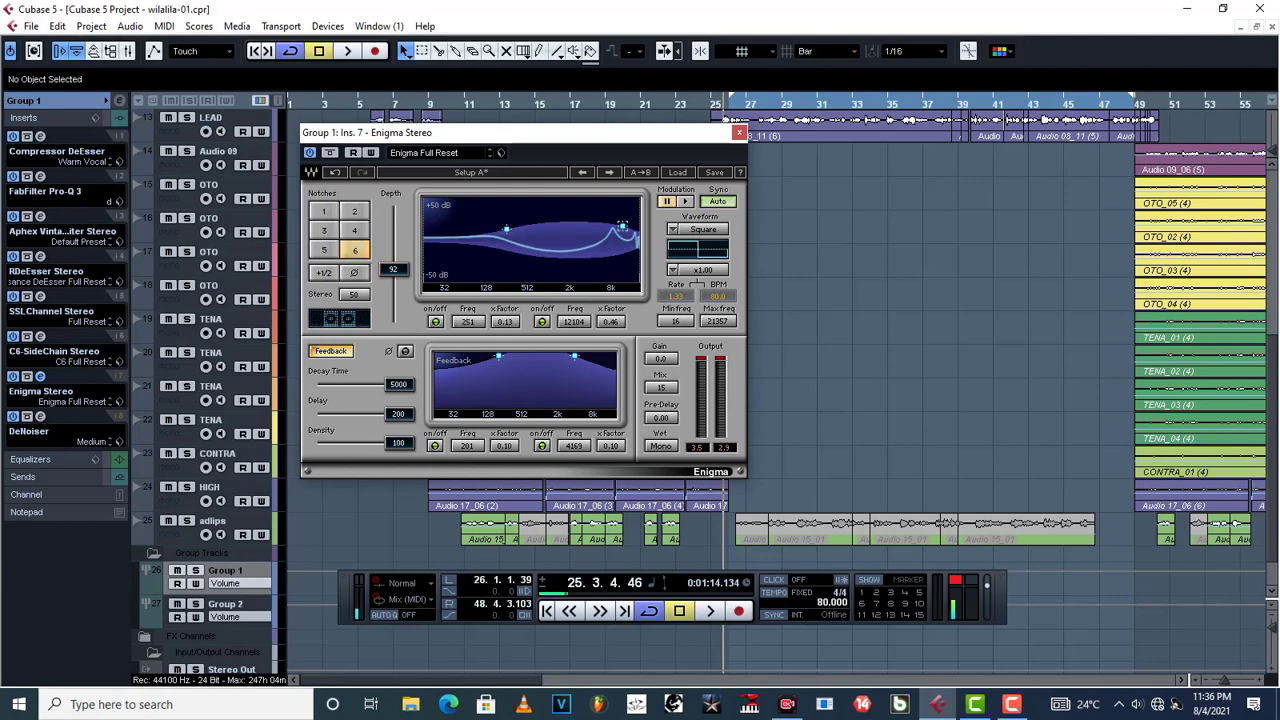
pyautogui.moveTo(623, 228); pyautogui.dragTo(562, 226)
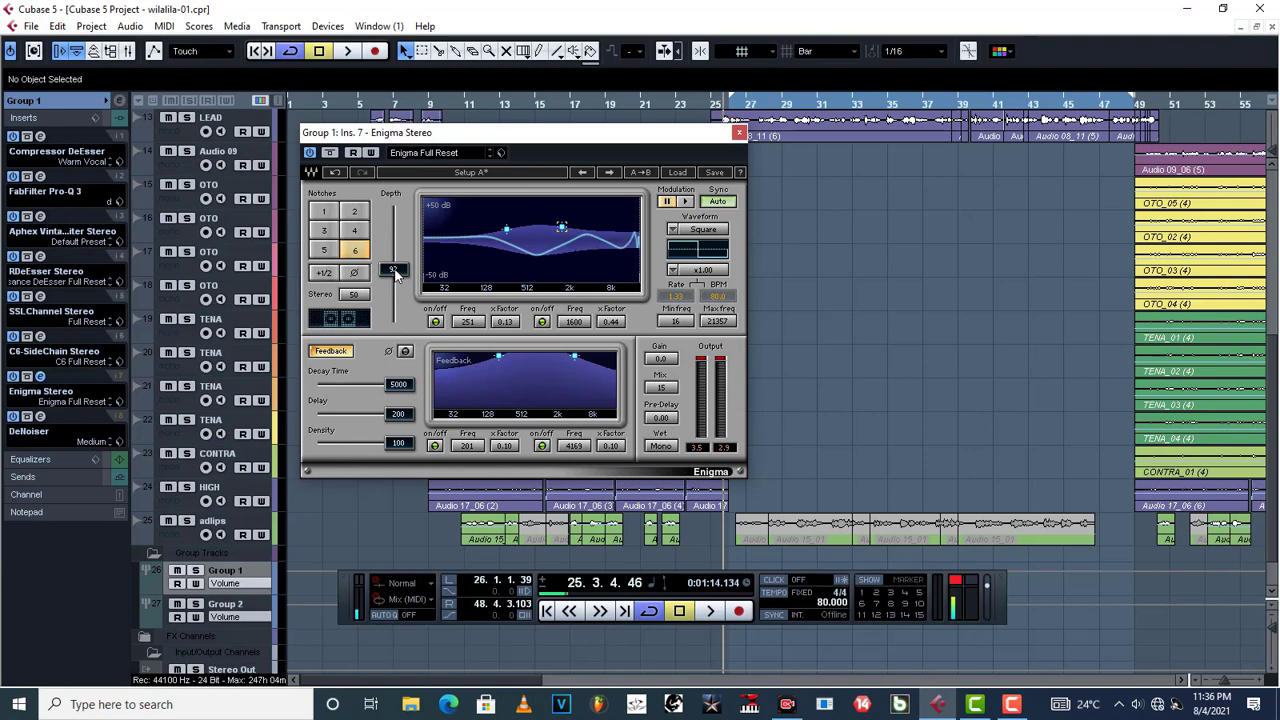
pyautogui.moveTo(396, 278); pyautogui.dragTo(396, 281)
pyautogui.moveTo(393, 269); pyautogui.dragTo(393, 320)
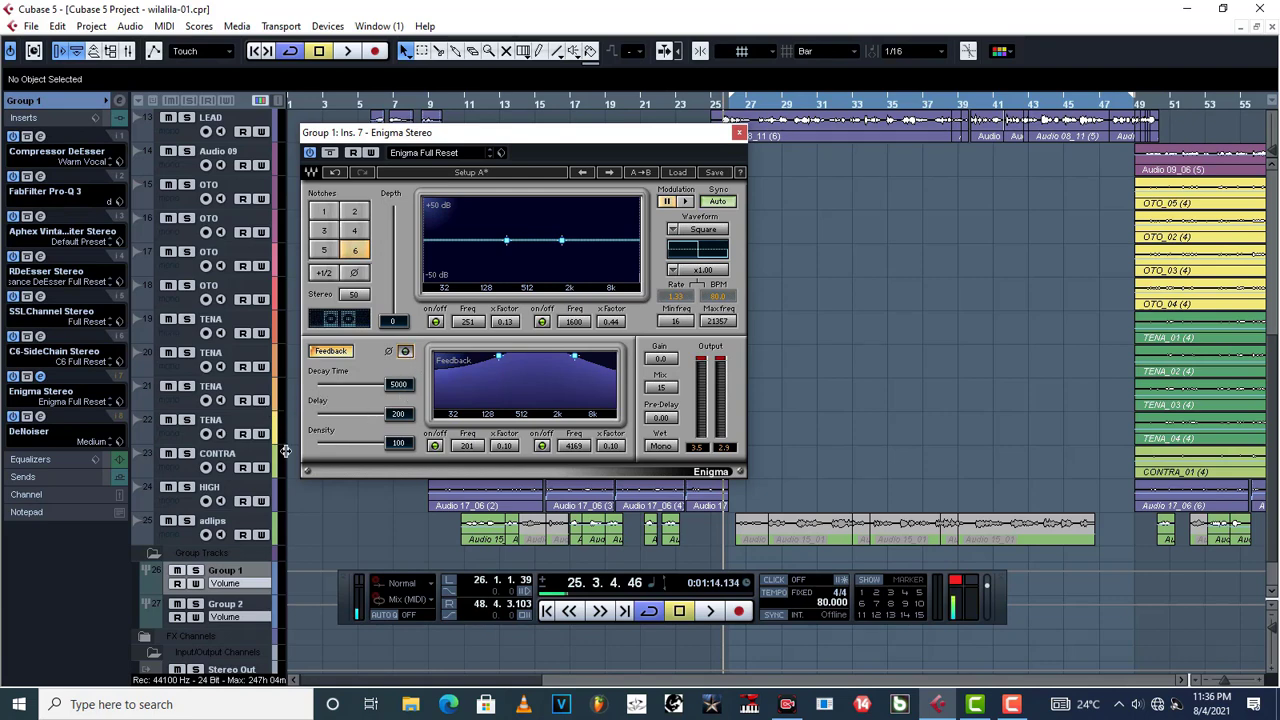
# Switch Enigma's feedback section off and back on.
pyautogui.click(406, 352)
pyautogui.click(330, 353)
pyautogui.click(331, 352)
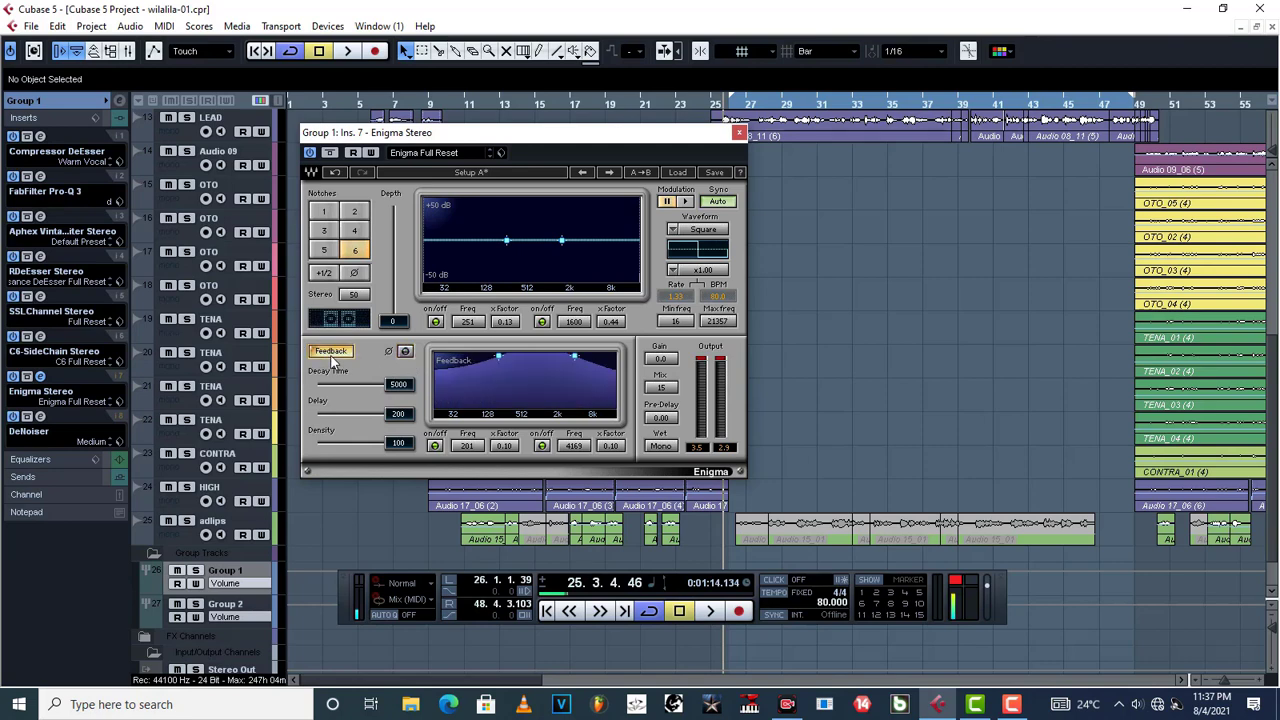